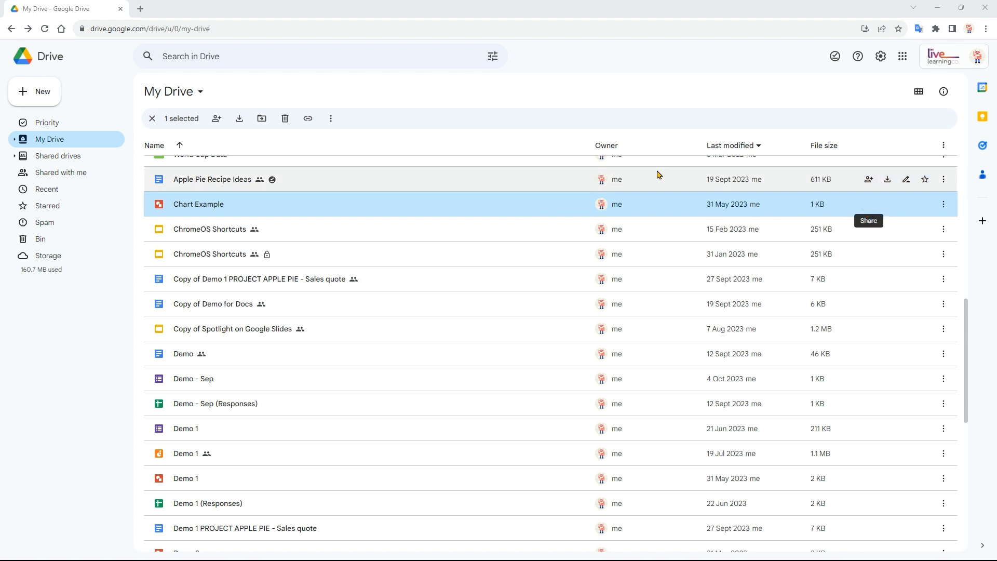
Open the sharing settings for the Chart Example file and add the first suggested contact as a recipient
{"action": "right_click", "coordinate": [323, 204]}
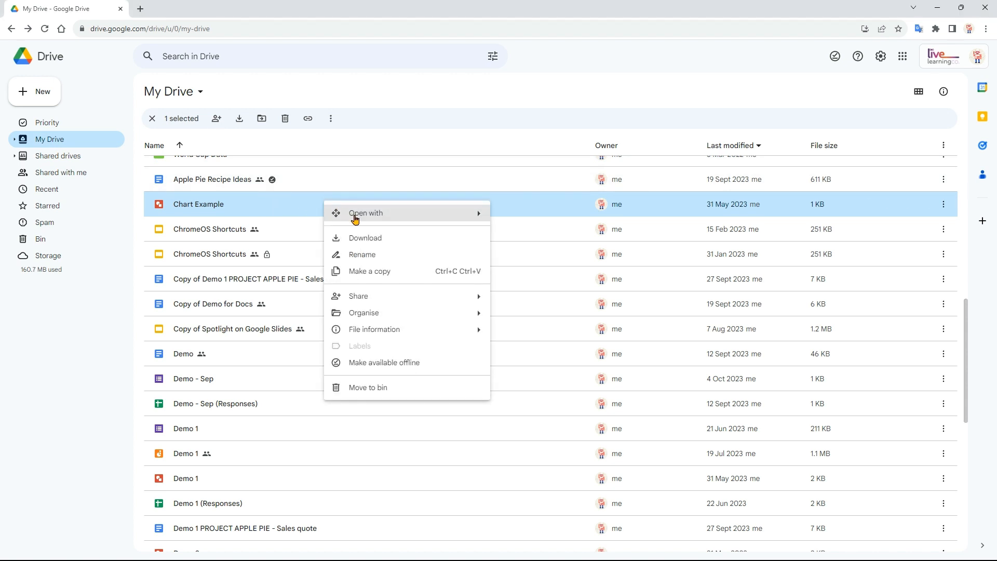
{"action": "mouse_move", "coordinate": [378, 297]}
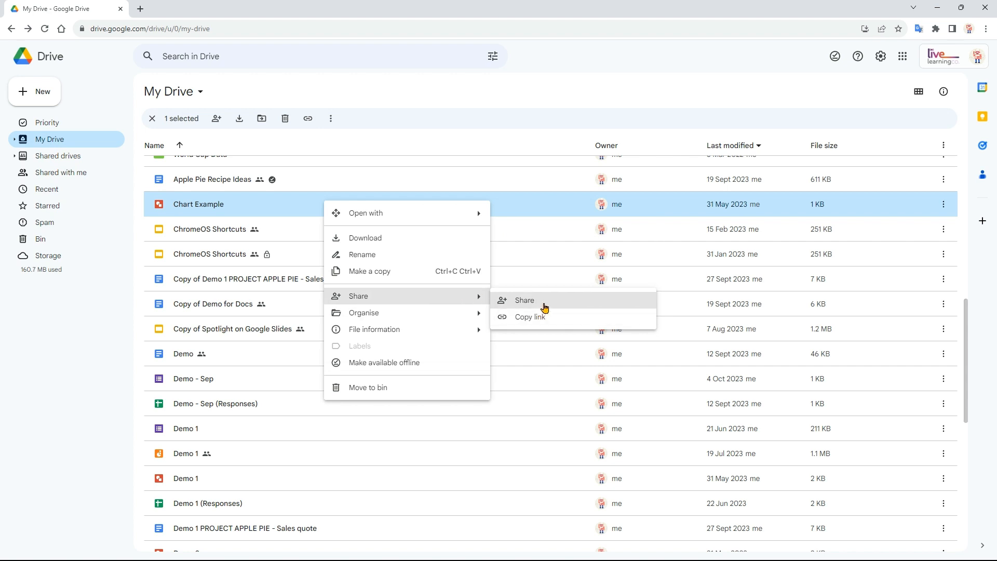
{"action": "left_click", "coordinate": [542, 303]}
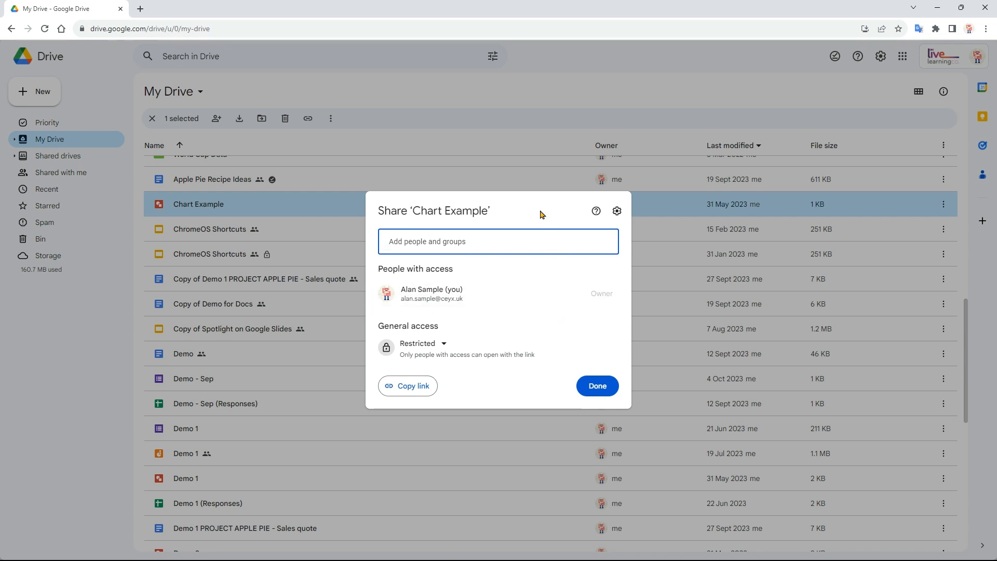
{"action": "left_click", "coordinate": [487, 241]}
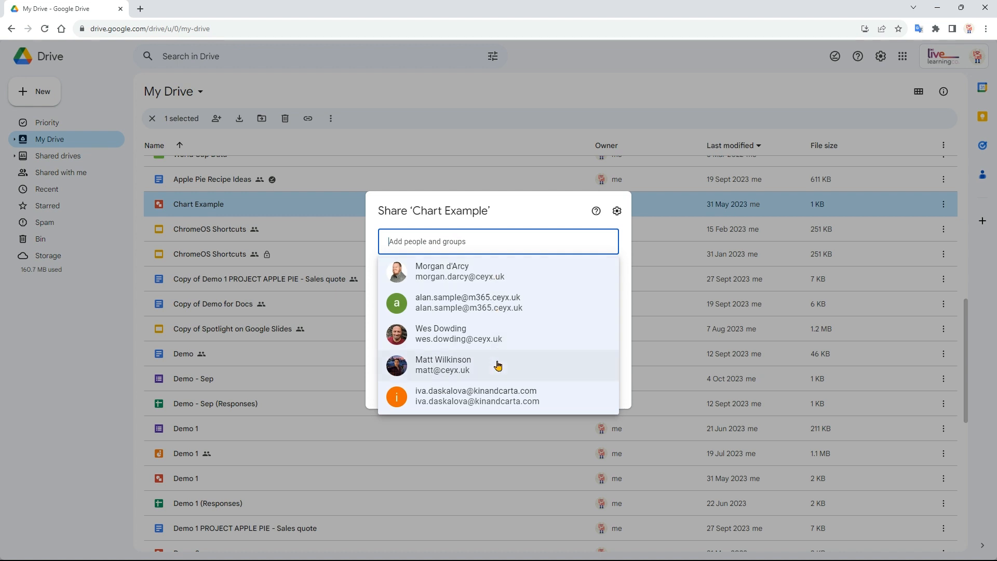
{"action": "left_click", "coordinate": [518, 276]}
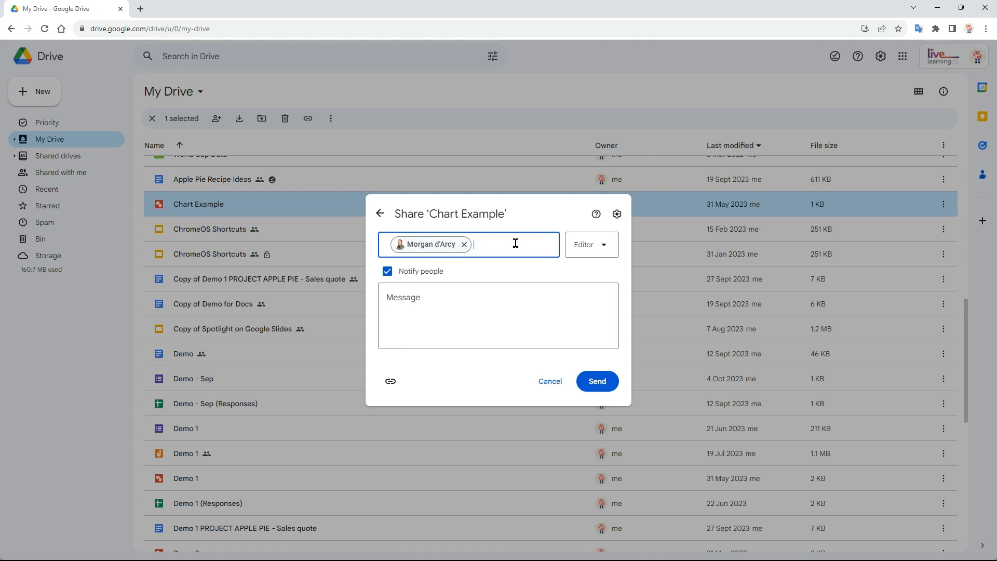
Add an access expiry for the recipient, view its date settings, and remove the expiry again
{"action": "left_click", "coordinate": [596, 249]}
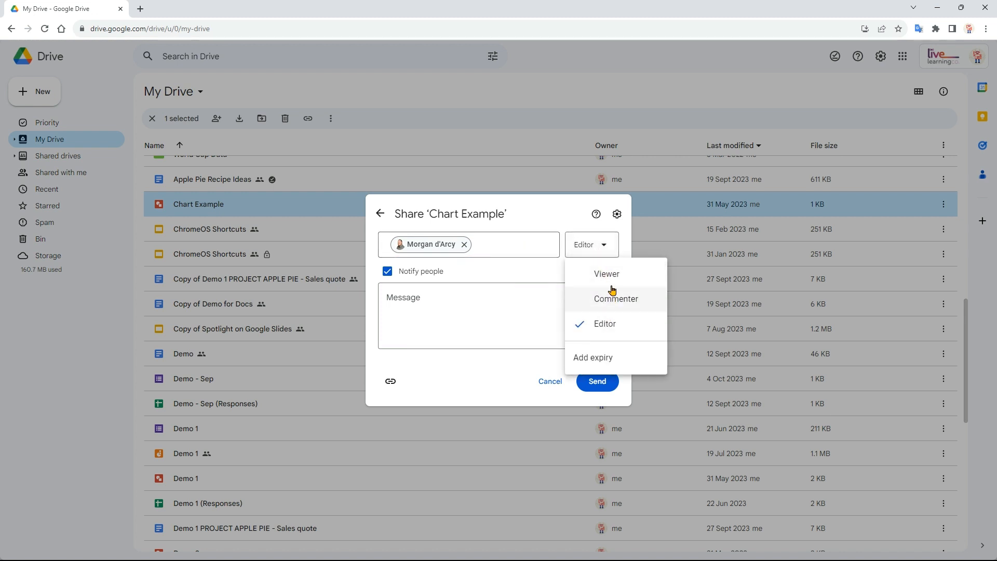
{"action": "left_click", "coordinate": [604, 359]}
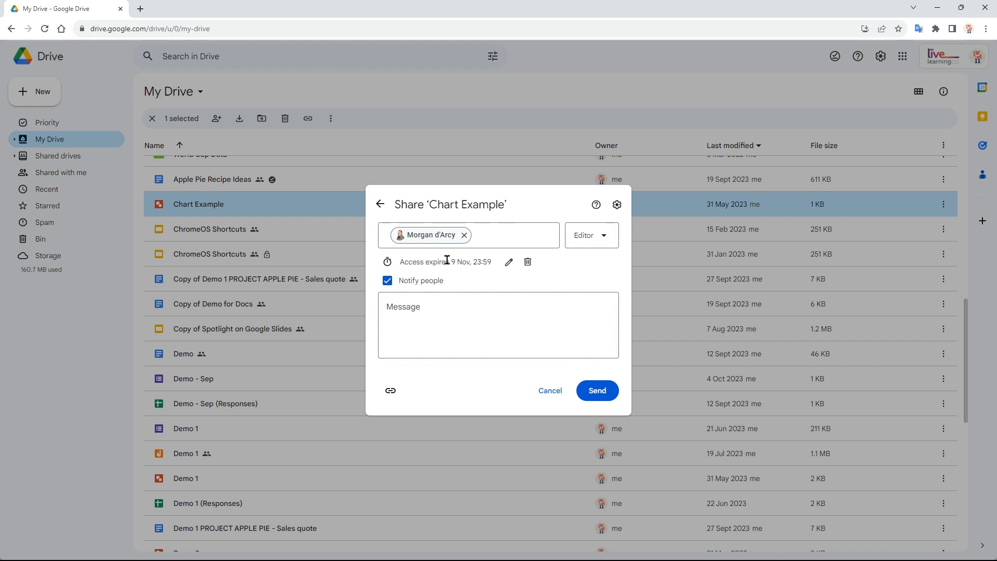
{"action": "left_click", "coordinate": [508, 262]}
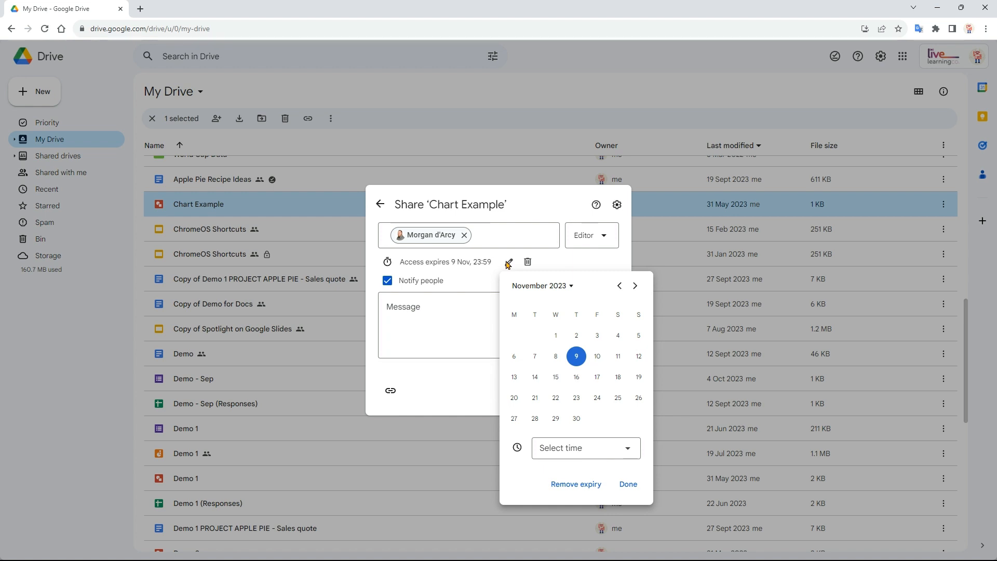
{"action": "left_click", "coordinate": [565, 264]}
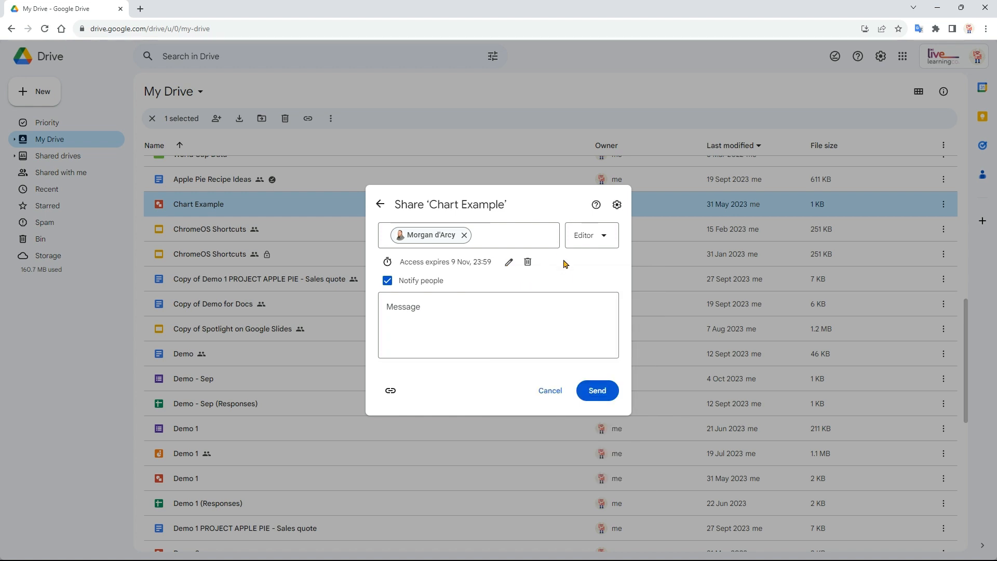
{"action": "left_click", "coordinate": [528, 263]}
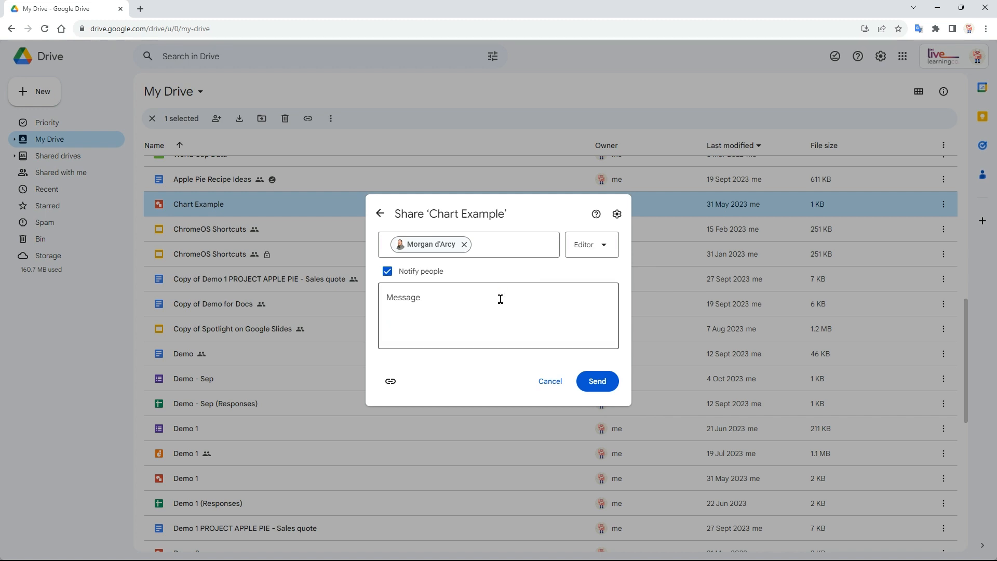
Add the notification message "Demo" and send the sharing invitation with Editor access
{"action": "left_click", "coordinate": [464, 305]}
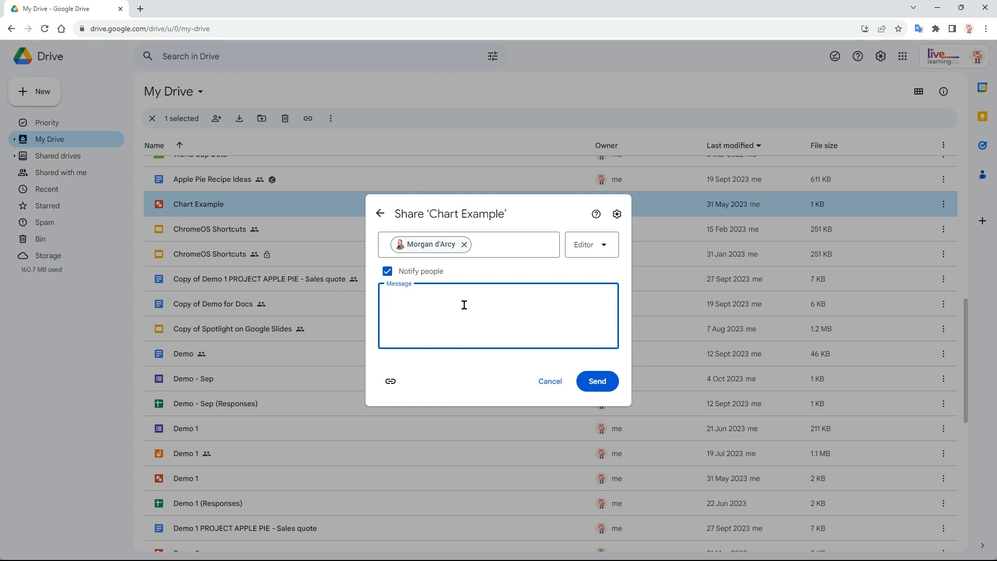
{"action": "type", "text": "Demo"}
{"action": "left_click", "coordinate": [597, 382]}
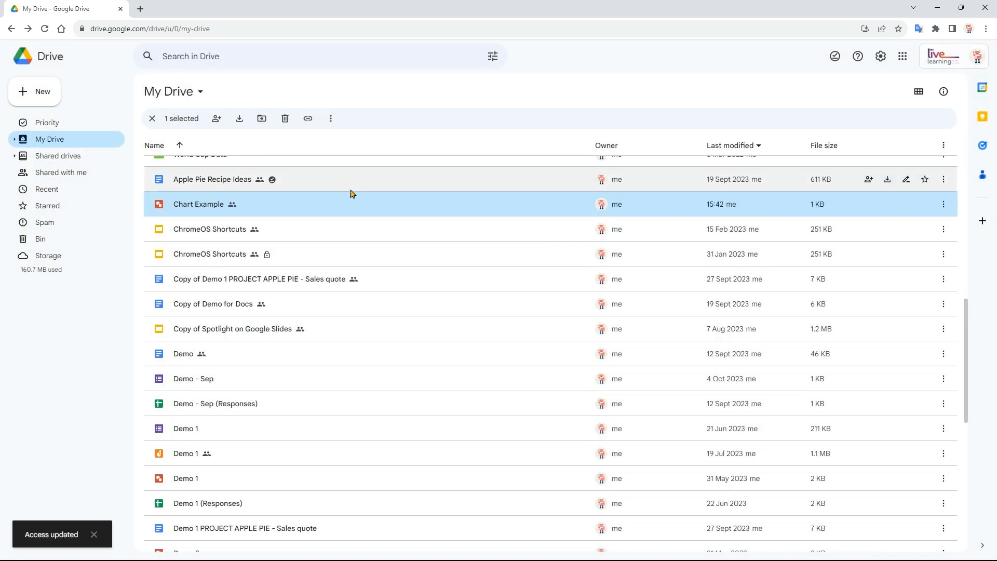
Reopen the sharing settings for Chart Example and examine the role options available for the added person
{"action": "right_click", "coordinate": [329, 209]}
{"action": "mouse_move", "coordinate": [403, 305]}
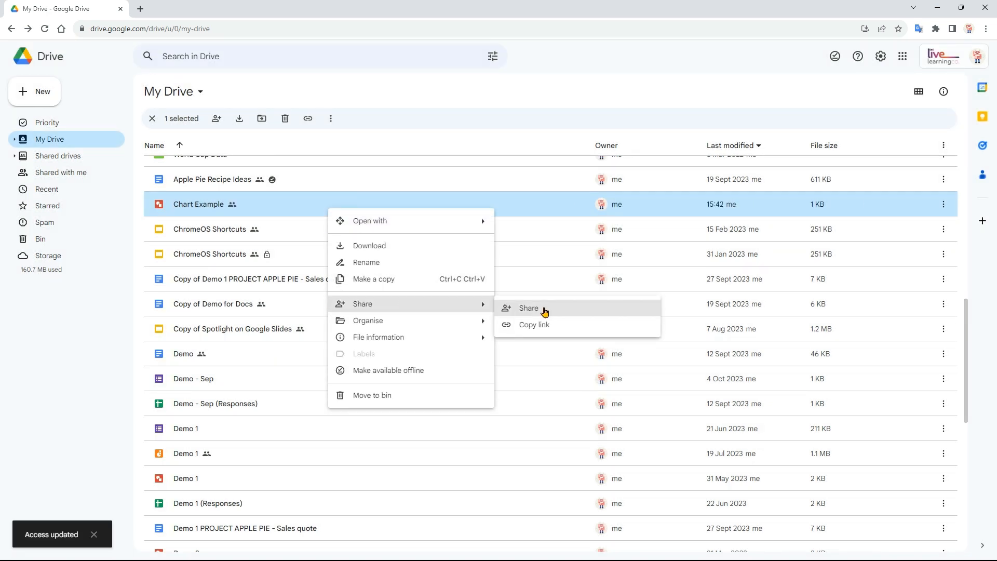
{"action": "left_click", "coordinate": [543, 310]}
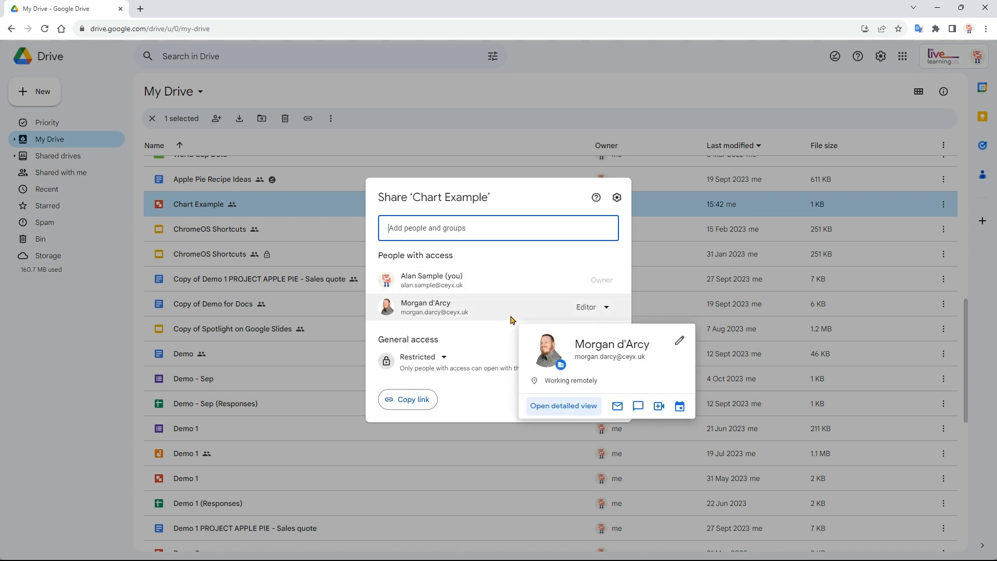
{"action": "left_click", "coordinate": [601, 312]}
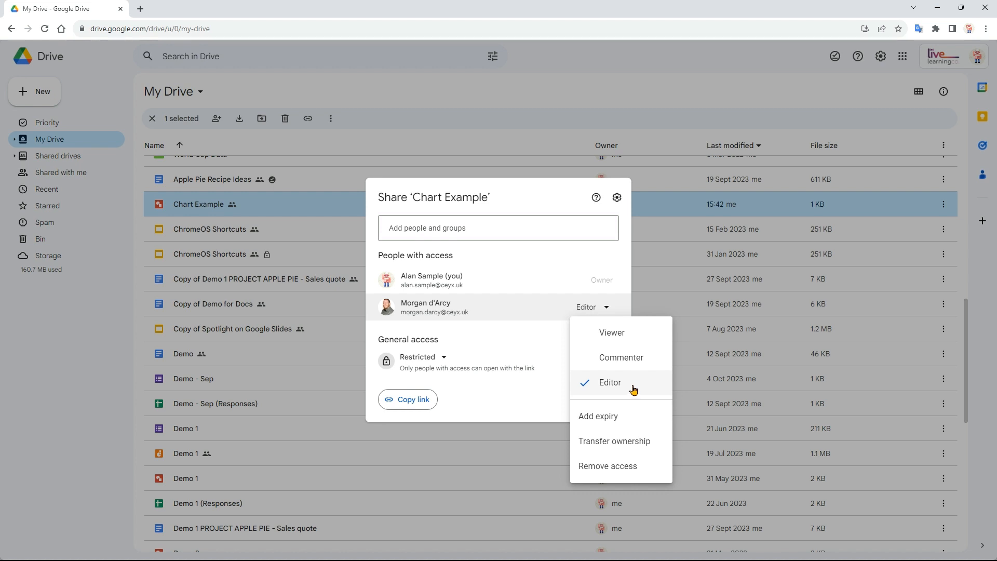
{"action": "left_click", "coordinate": [566, 253]}
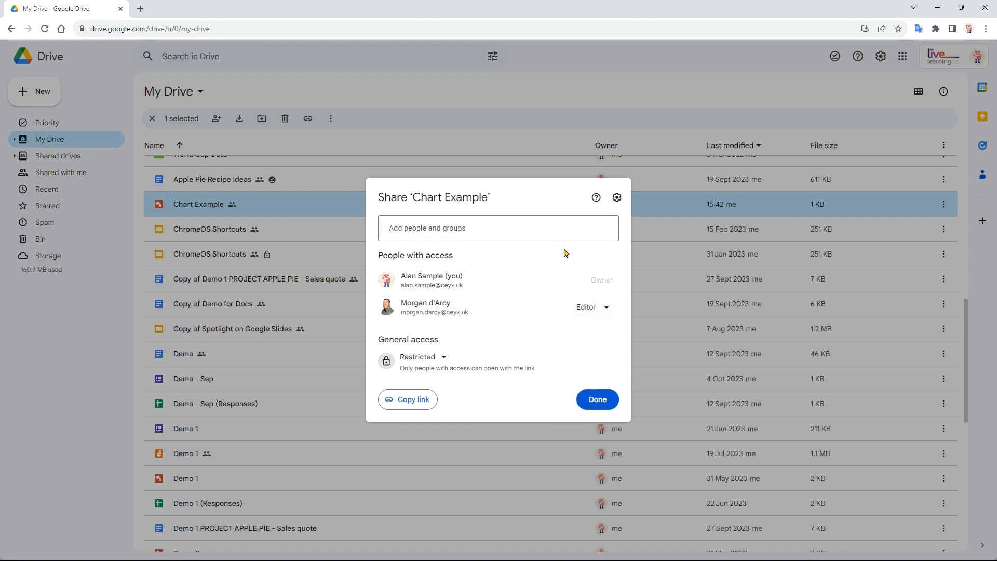
Disable editors changing permissions and sharing, and disable the download, print and copy option for viewers and commenters
{"action": "left_click", "coordinate": [618, 198]}
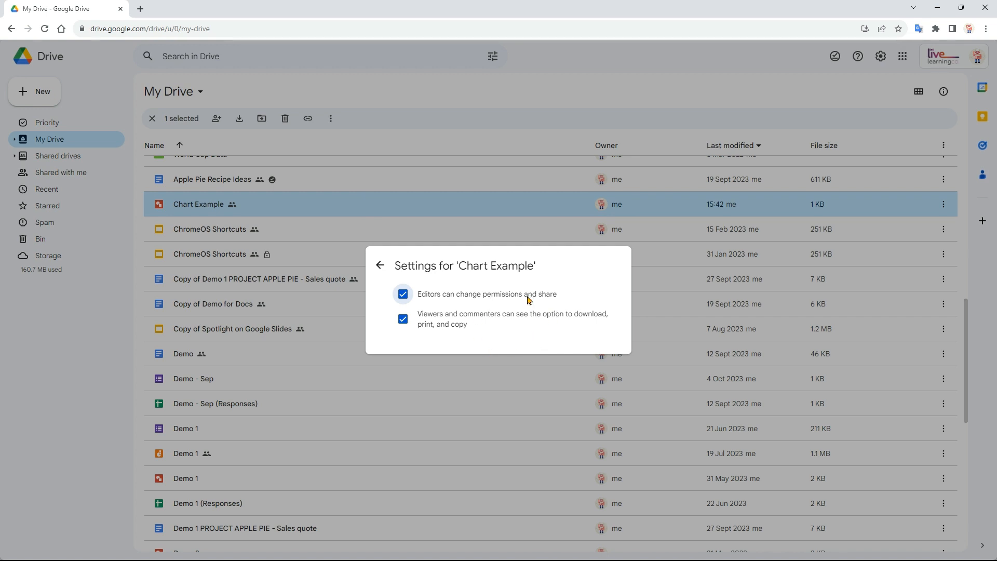
{"action": "left_click", "coordinate": [403, 299]}
{"action": "left_click", "coordinate": [404, 321]}
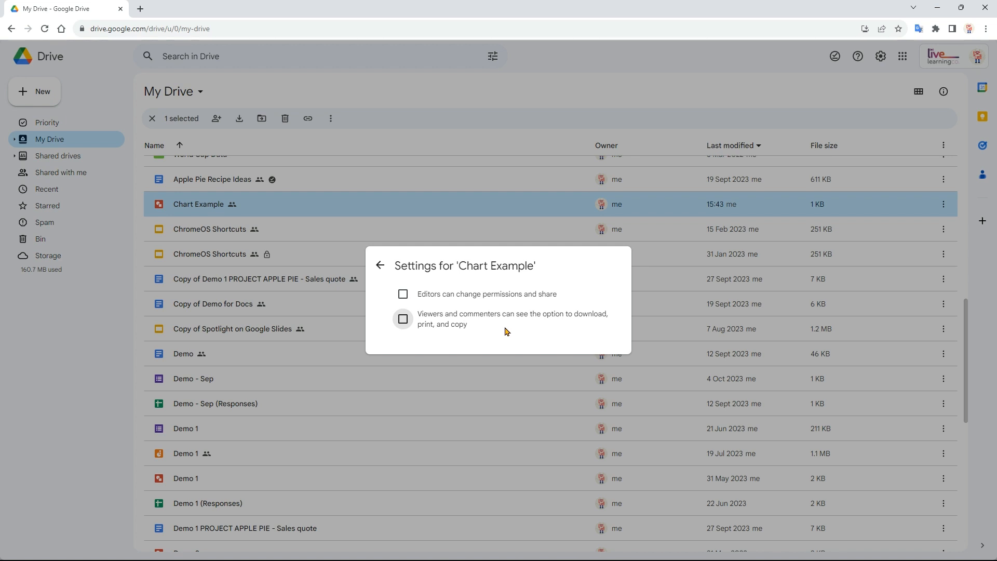
{"action": "left_click", "coordinate": [380, 266]}
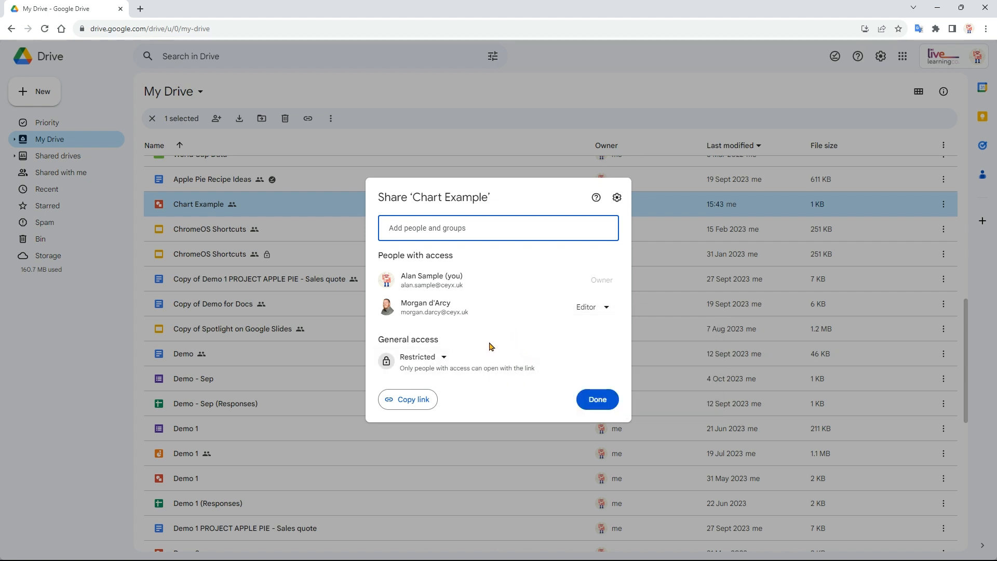
Change the file's general access to Live Learning Company and view the role and searchability options for that group
{"action": "left_click", "coordinate": [443, 362]}
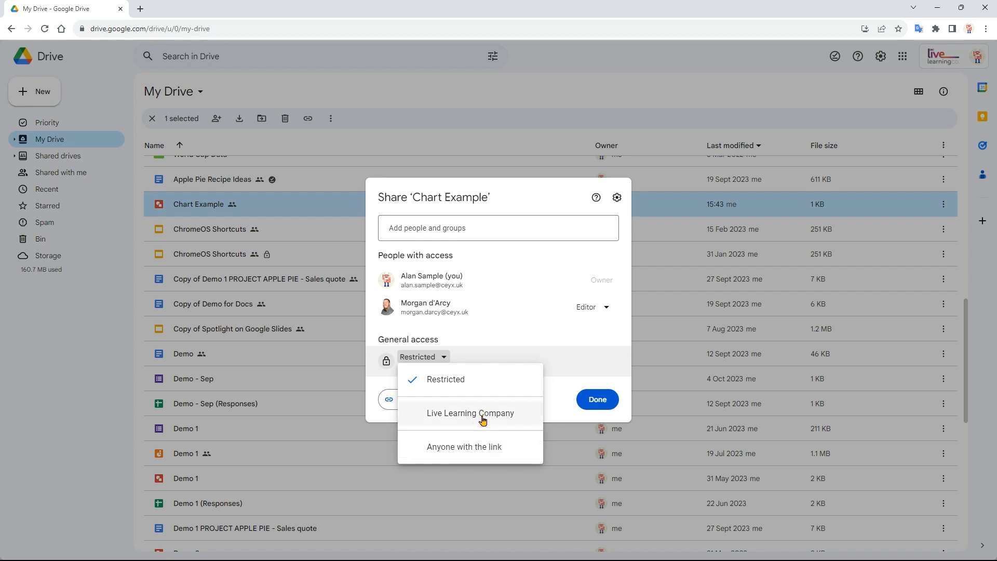
{"action": "left_click", "coordinate": [451, 413]}
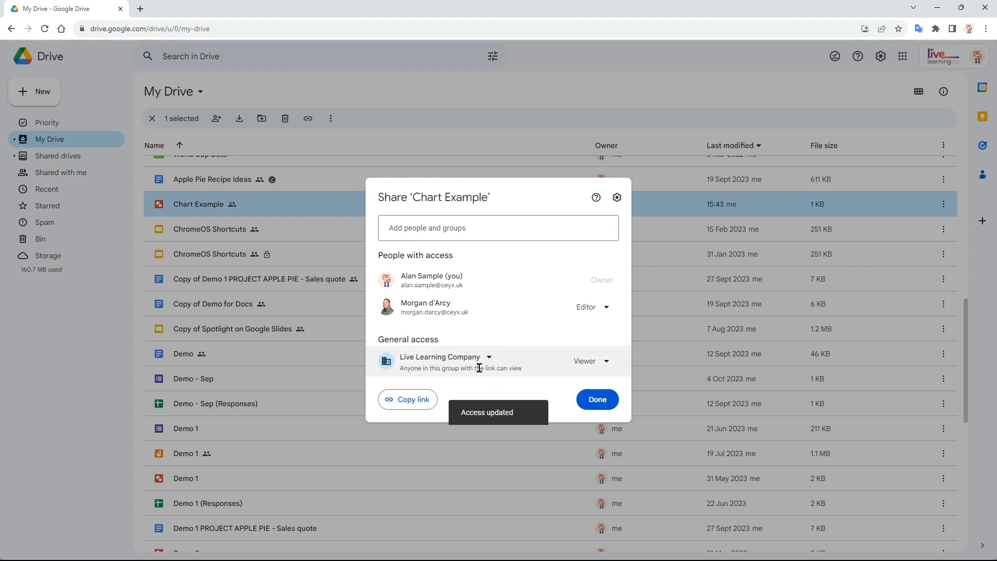
{"action": "left_click", "coordinate": [586, 360]}
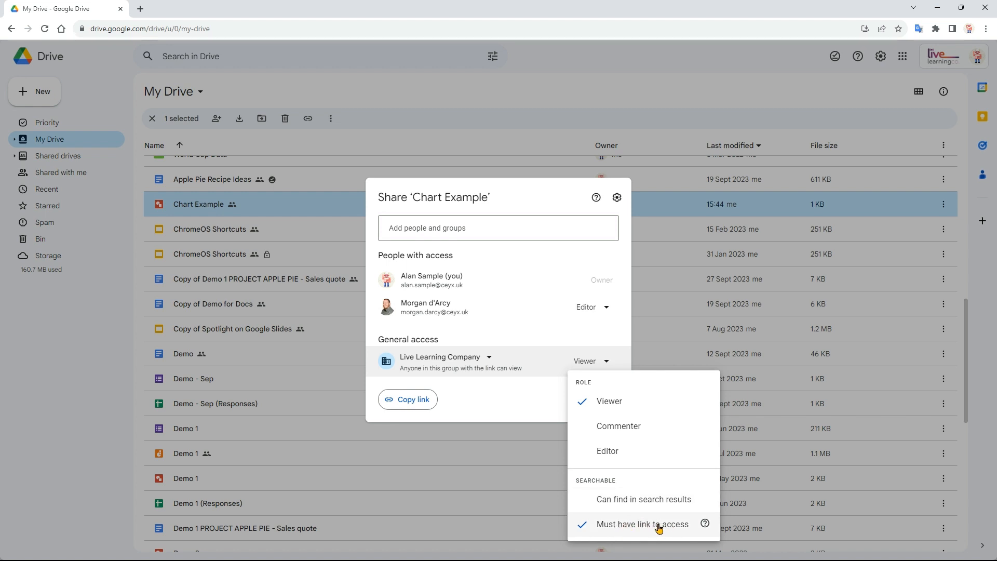
Change the file's general access to Anyone with the link and view the roles offered for it
{"action": "left_click", "coordinate": [486, 358]}
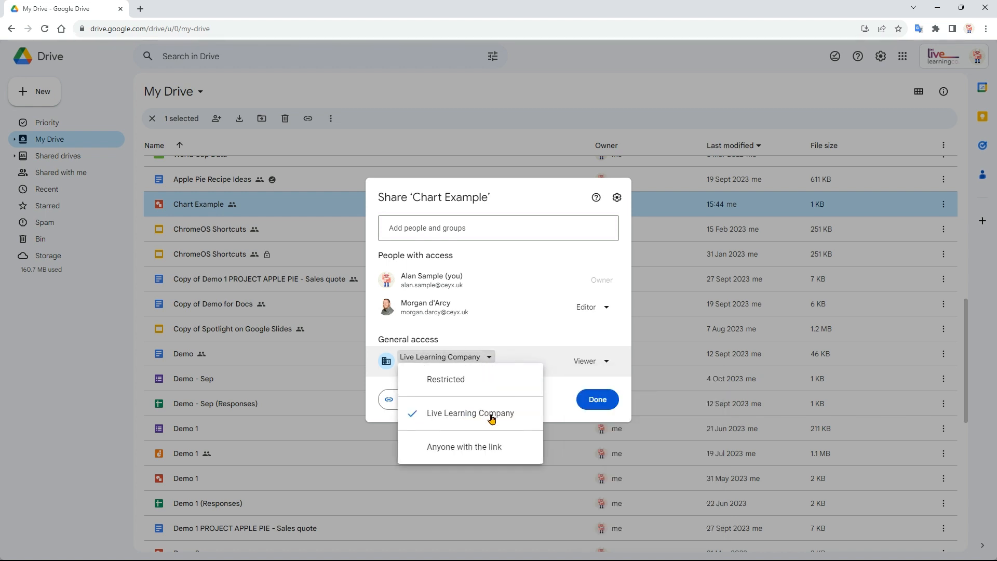
{"action": "left_click", "coordinate": [498, 454]}
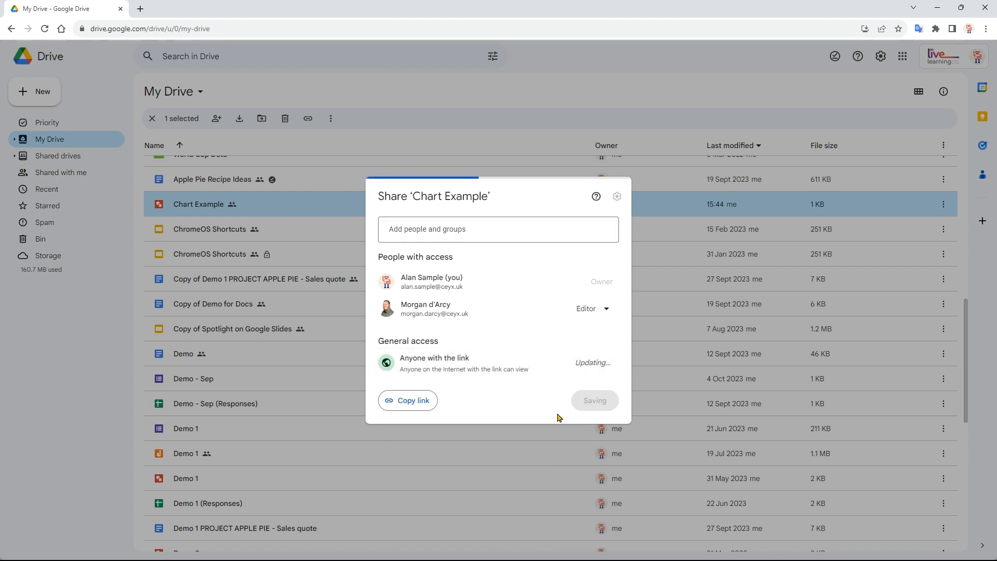
{"action": "left_click", "coordinate": [603, 363]}
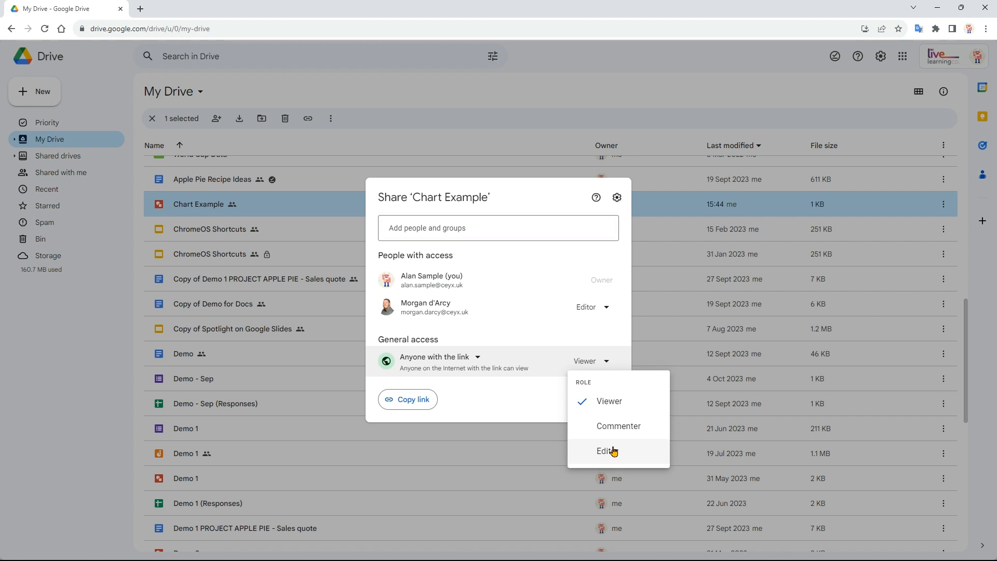
{"action": "left_click", "coordinate": [553, 385]}
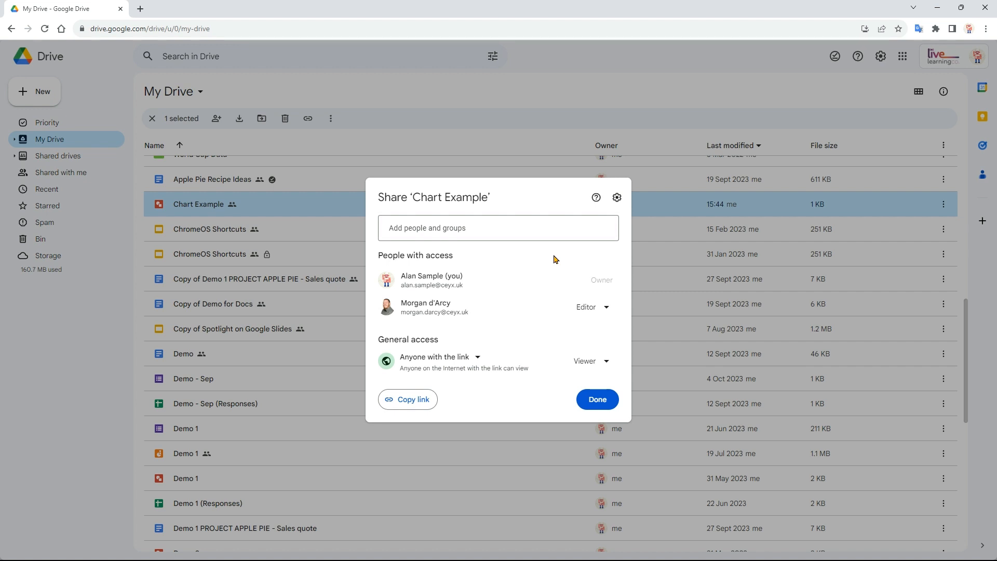
Switch general access from Anyone with the link back to Live Learning Company and finish sharing
{"action": "left_click", "coordinate": [446, 363]}
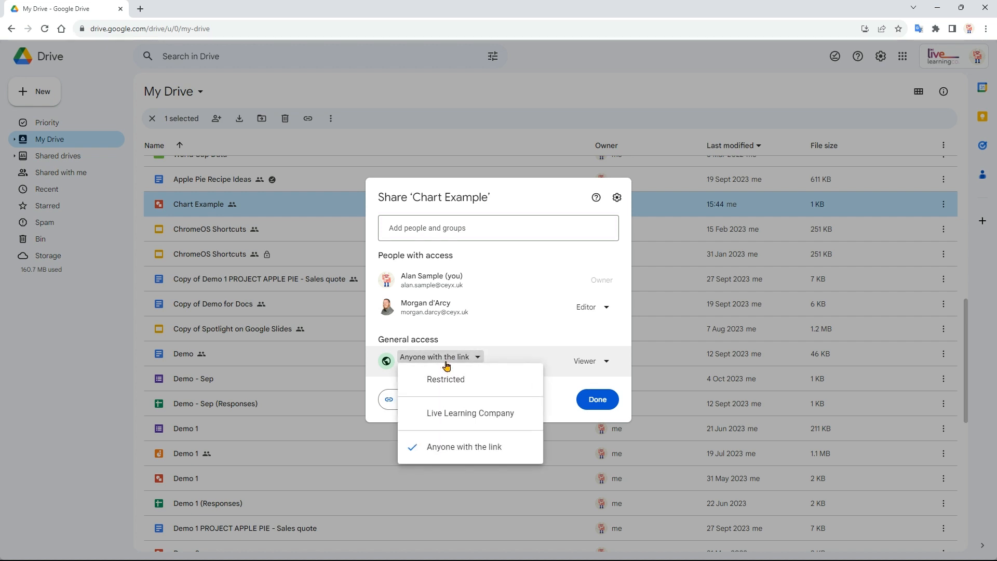
{"action": "left_click", "coordinate": [459, 414]}
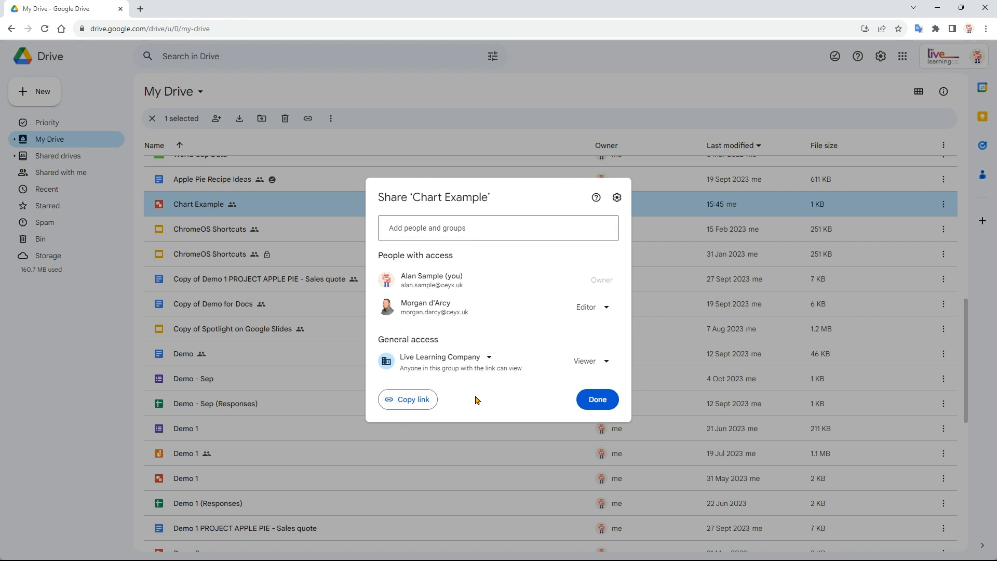
{"action": "left_click", "coordinate": [587, 402]}
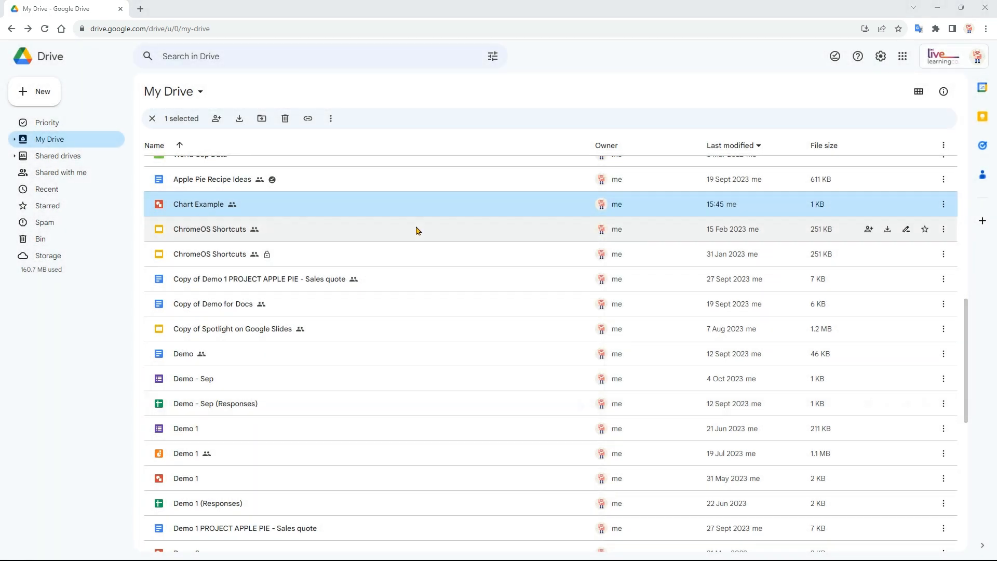
Reopen the sharing settings for Chart Example, review who has access, and close them
{"action": "right_click", "coordinate": [387, 204]}
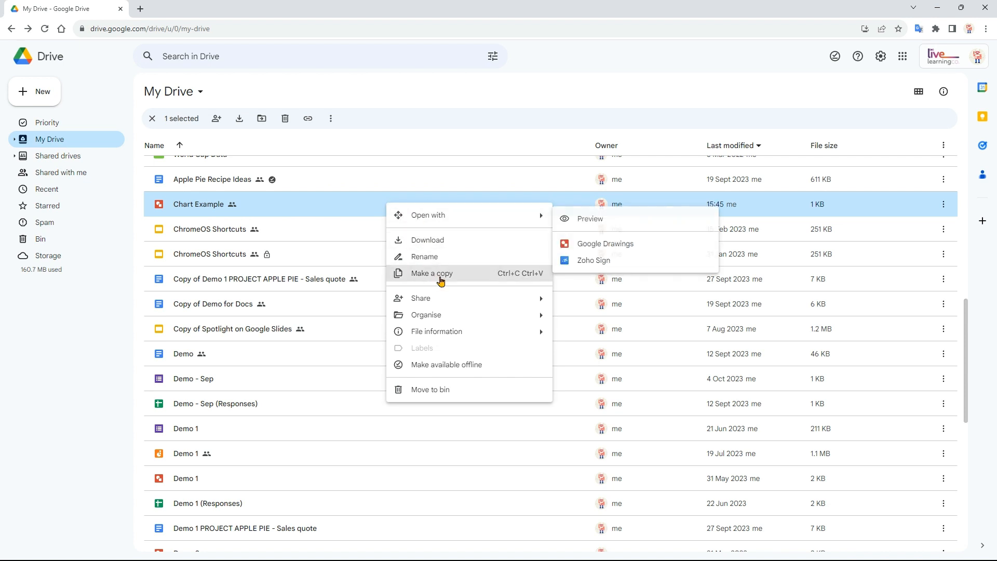
{"action": "mouse_move", "coordinate": [445, 298]}
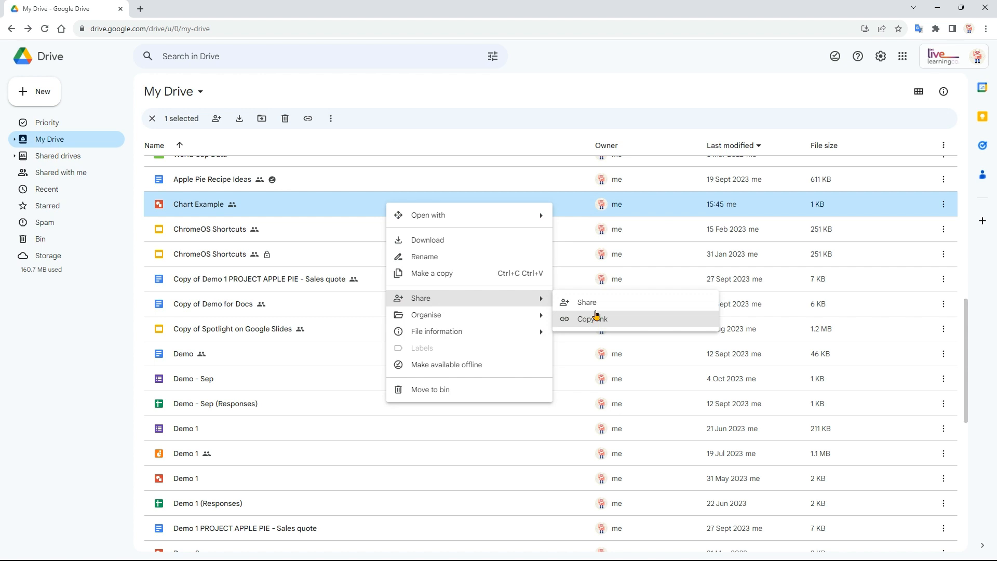
{"action": "left_click", "coordinate": [589, 302]}
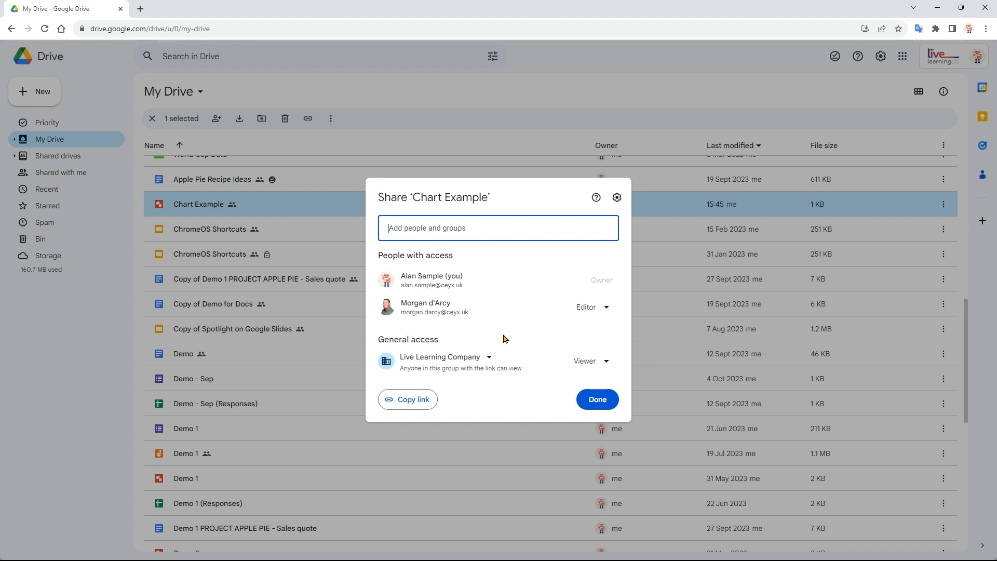
{"action": "left_click", "coordinate": [597, 399]}
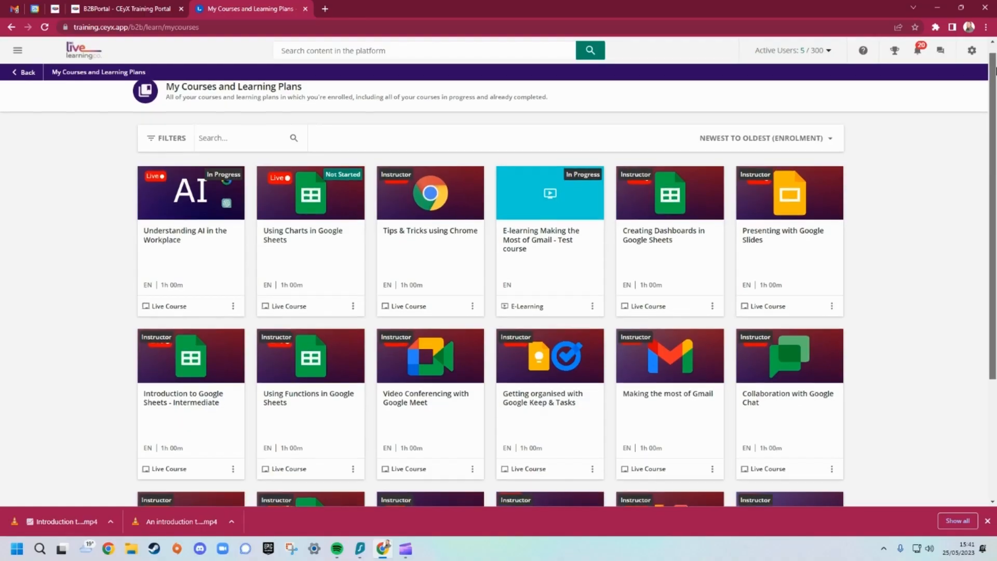
{"action": "scroll", "coordinate": [995, 147], "scroll_direction": "down", "scroll_amount": 5}
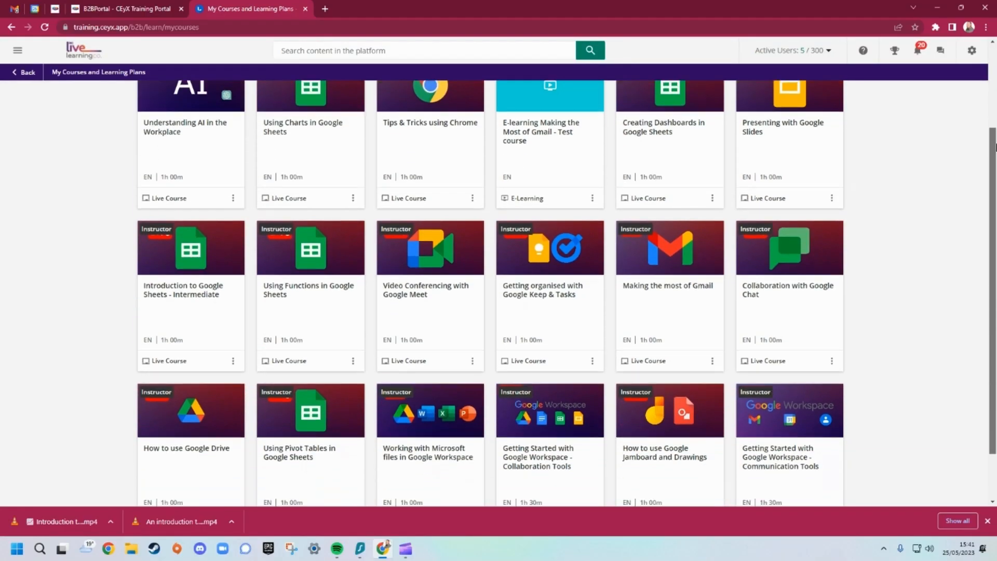
{"action": "left_click_drag", "start_coordinate": [996, 147], "coordinate": [996, 245]}
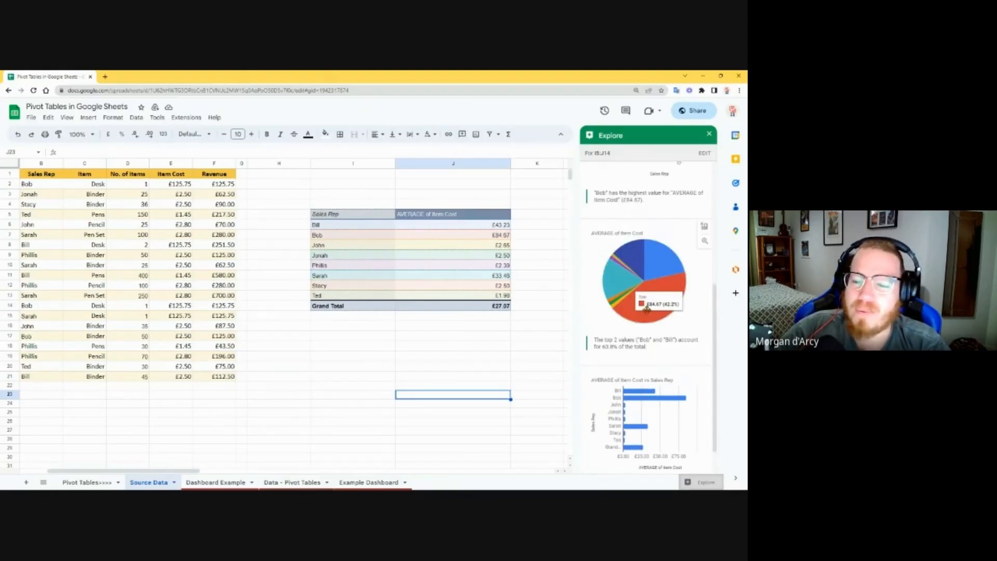
{"action": "scroll", "coordinate": [644, 293], "scroll_direction": "up", "scroll_amount": 2}
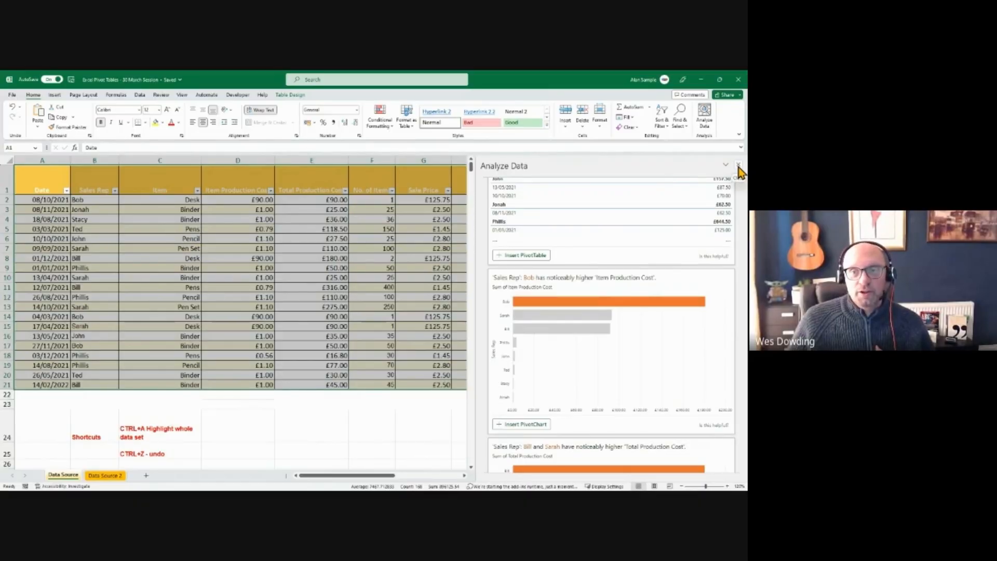
{"action": "left_click", "coordinate": [738, 165]}
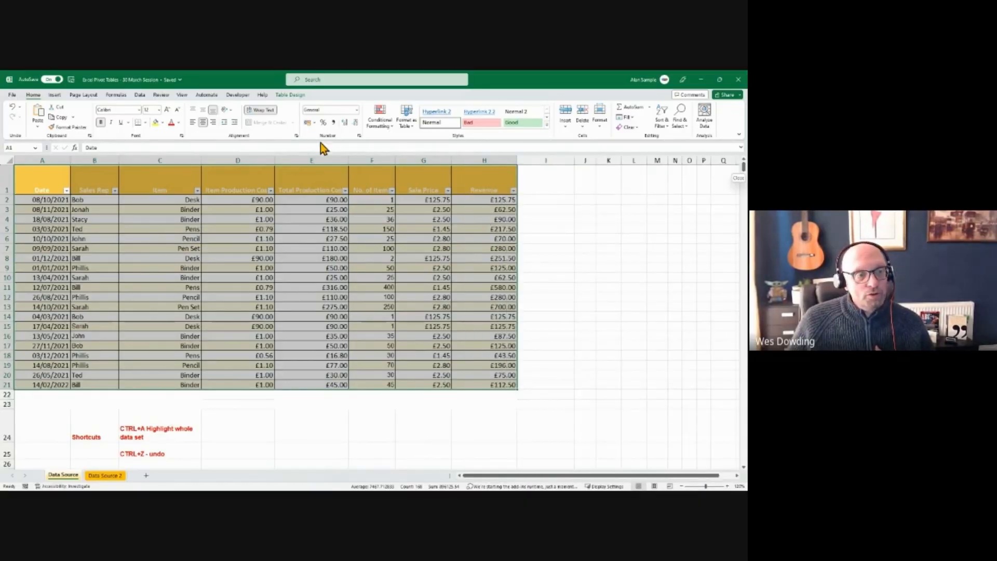